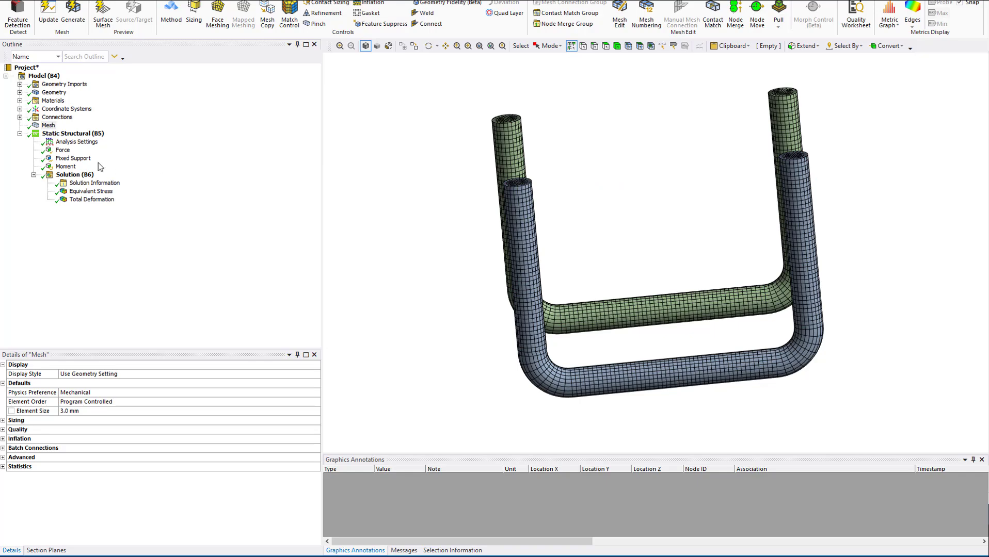
# Review the Force, Fixed Support and Moment boundary conditions applied to the baseline legs.
pyautogui.click(61, 153)
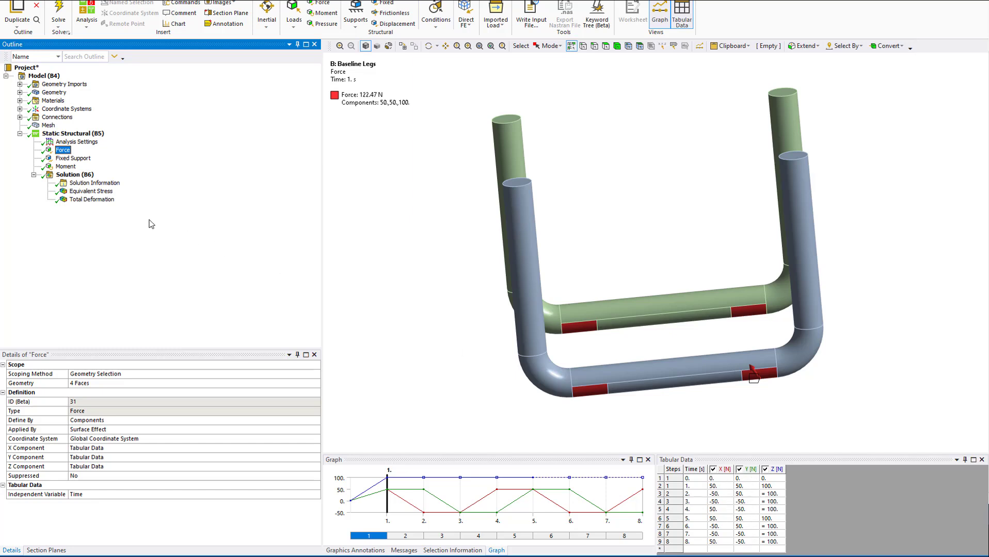
pyautogui.click(73, 160)
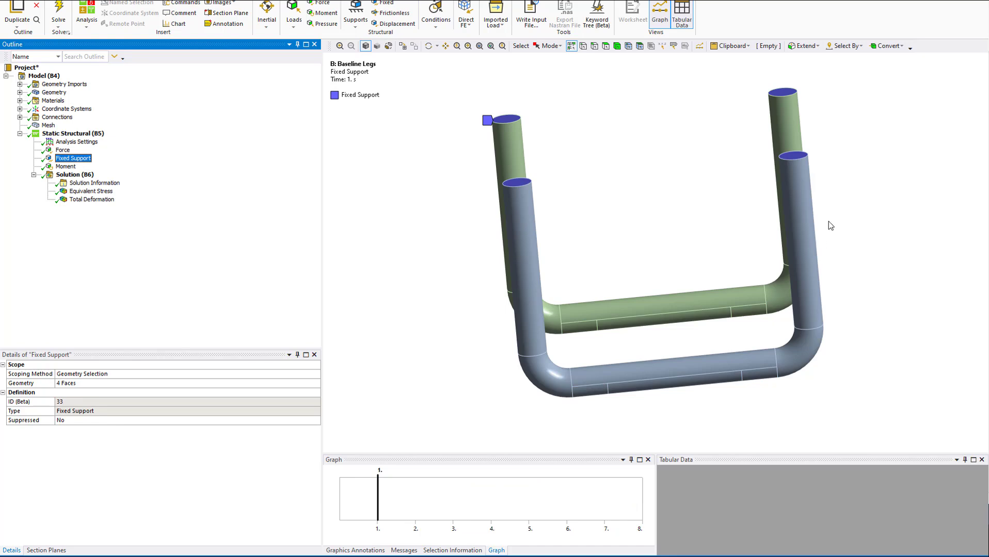
pyautogui.moveTo(697, 174); pyautogui.dragTo(536, 107, button='middle')
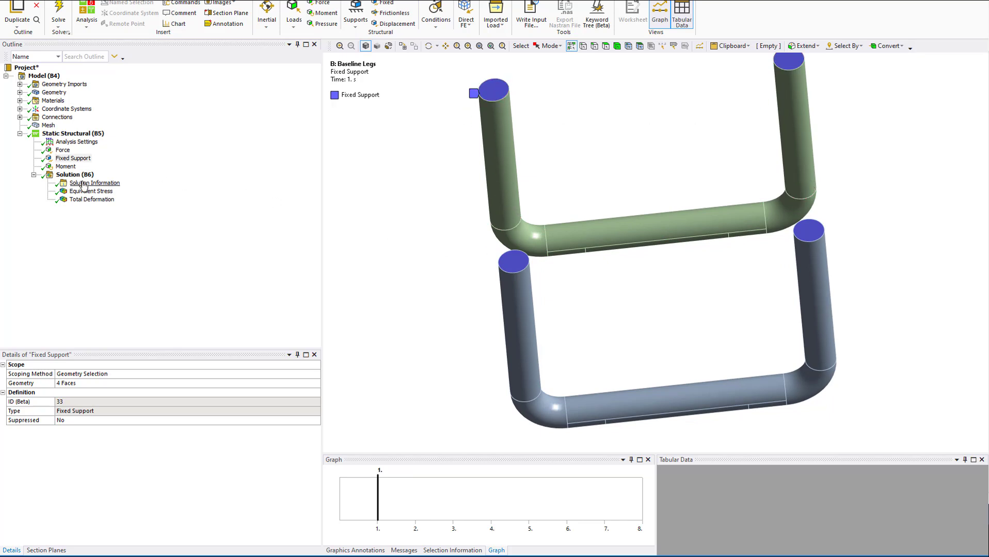
pyautogui.click(65, 167)
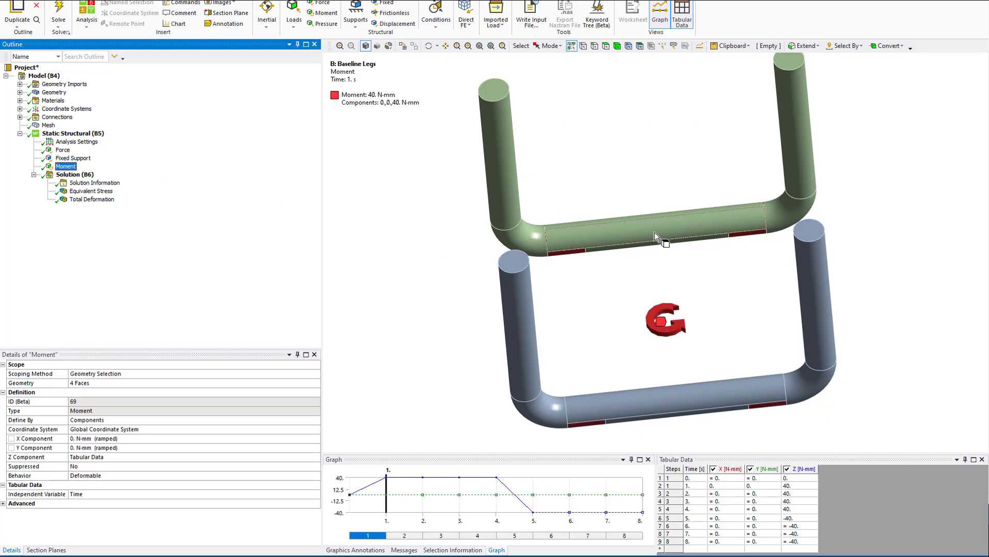
pyautogui.moveTo(684, 301); pyautogui.dragTo(668, 315, button='middle')
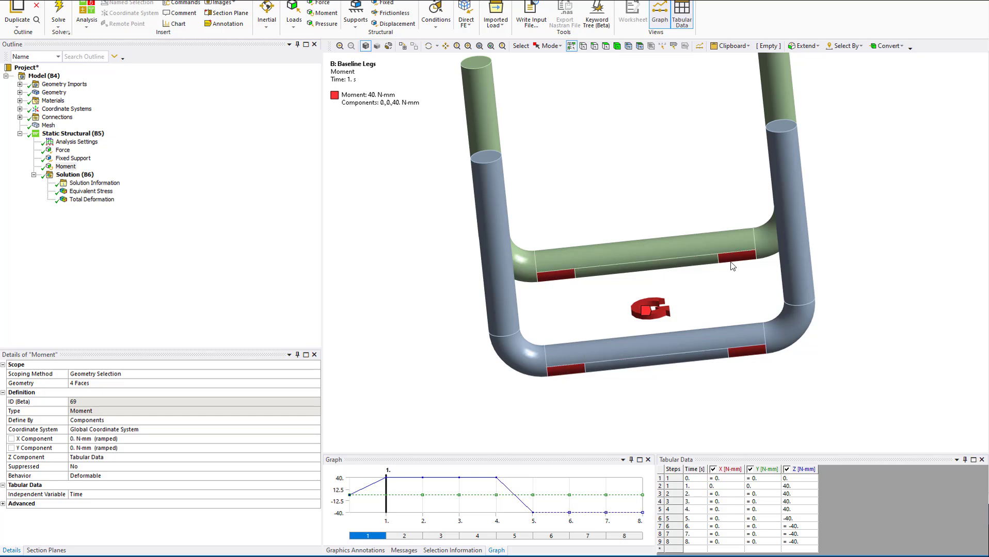
# Display the baseline legs' Equivalent Stress result and examine its contours and legend maximum.
pyautogui.click(75, 175)
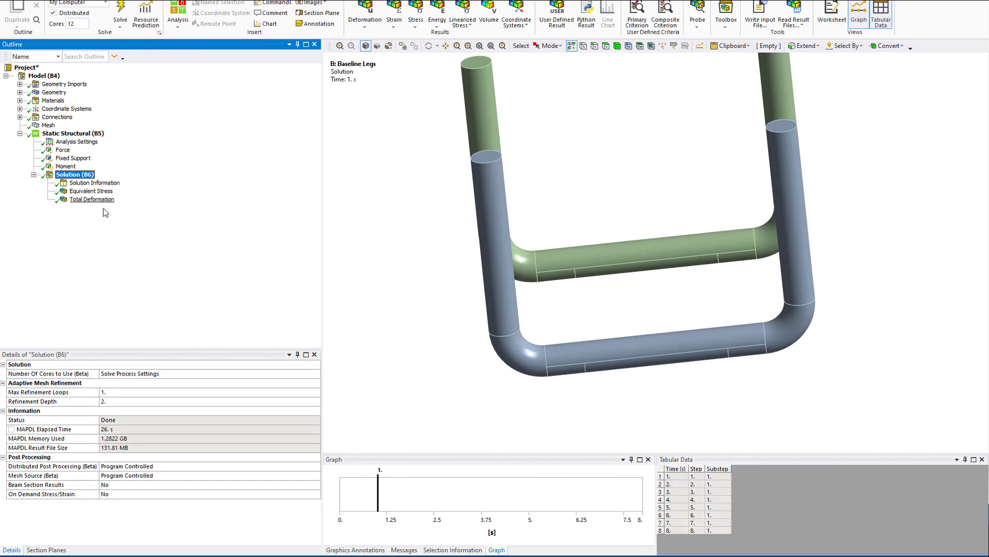
pyautogui.rightClick(82, 176)
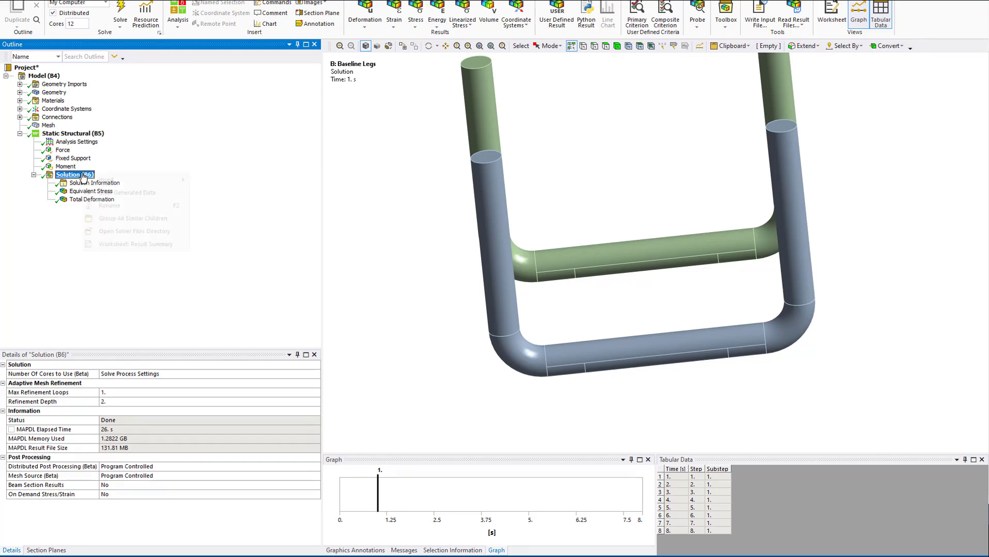
pyautogui.click(72, 177)
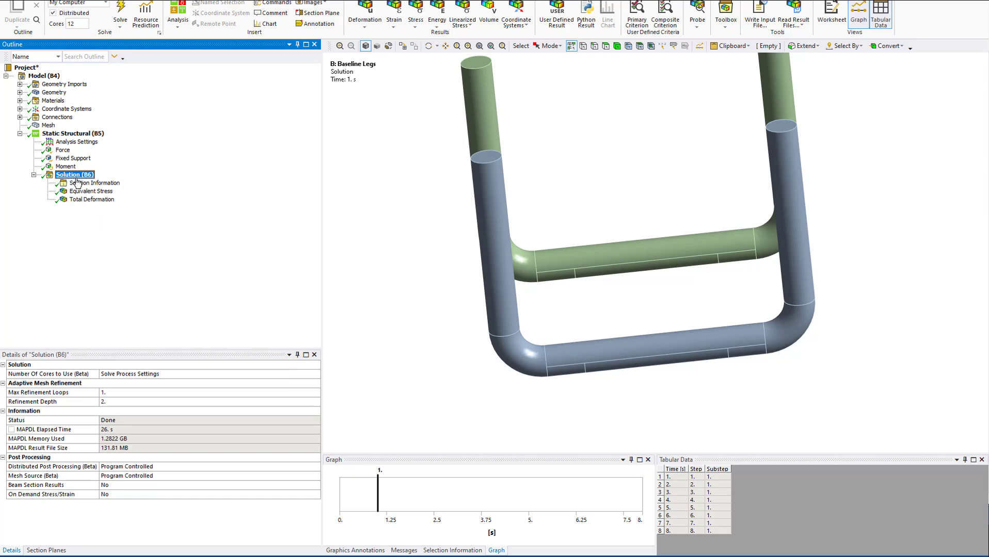
pyautogui.click(91, 192)
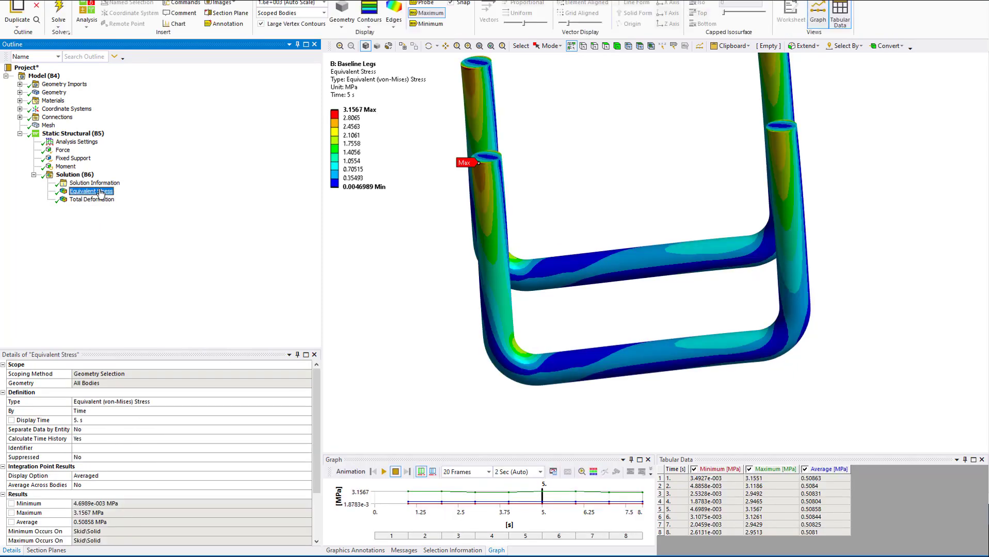
pyautogui.moveTo(596, 196); pyautogui.dragTo(563, 252)
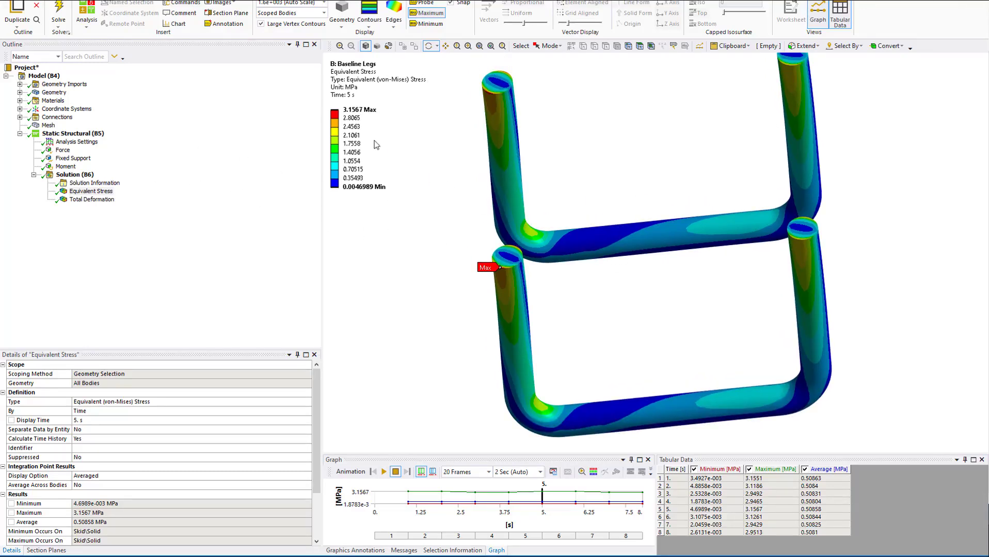
pyautogui.click(350, 111)
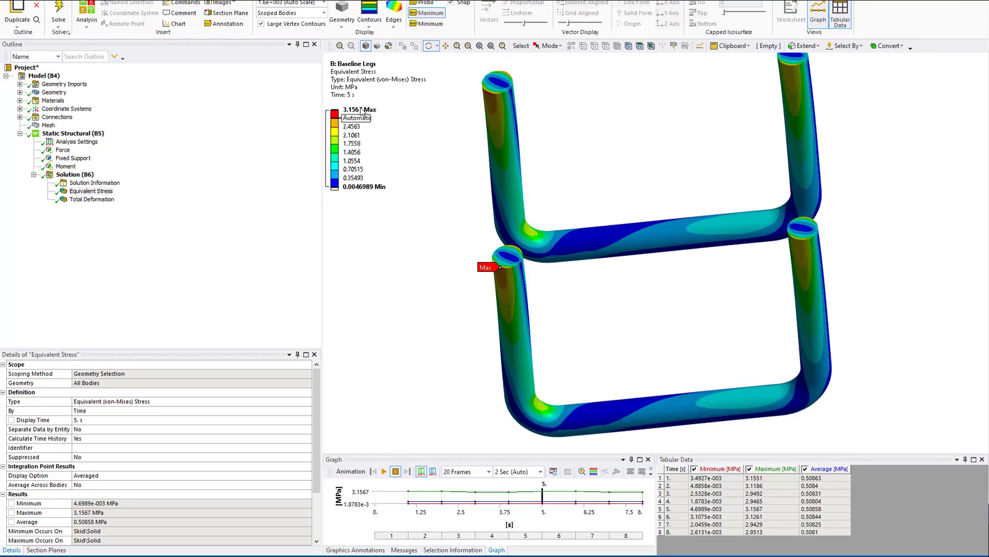
# Display the baseline legs' Total Deformation result and examine its contours and legend.
pyautogui.click(92, 200)
pyautogui.moveTo(644, 295)
pyautogui.keyDown('ctrl'); pyautogui.mouseDown(button='middle')
pyautogui.moveTo(642, 257)
pyautogui.moveTo(671, 336)
pyautogui.moveTo(645, 278)
pyautogui.moveTo(644, 291)
pyautogui.mouseUp(button='middle'); pyautogui.keyUp('ctrl')
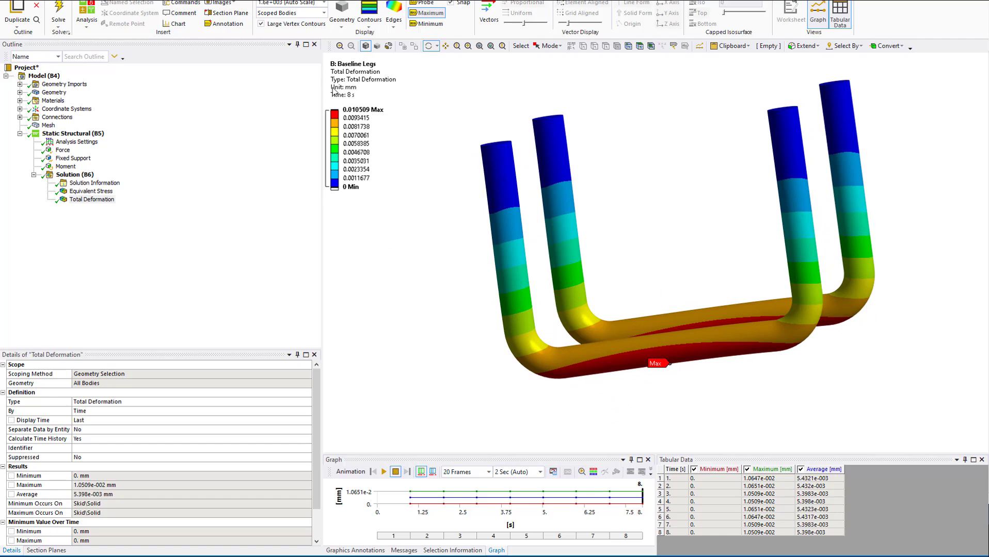
pyautogui.click(345, 120)
# Return to the baseline Equivalent Stress result and examine the maximum stress location at the fixed end of the leg.
pyautogui.click(93, 191)
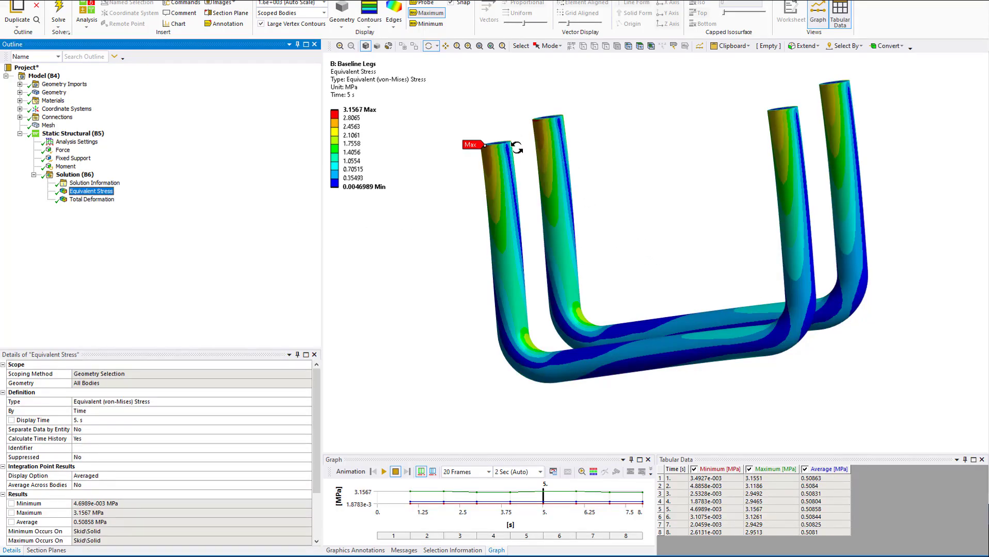
pyautogui.moveTo(496, 171); pyautogui.dragTo(469, 132)
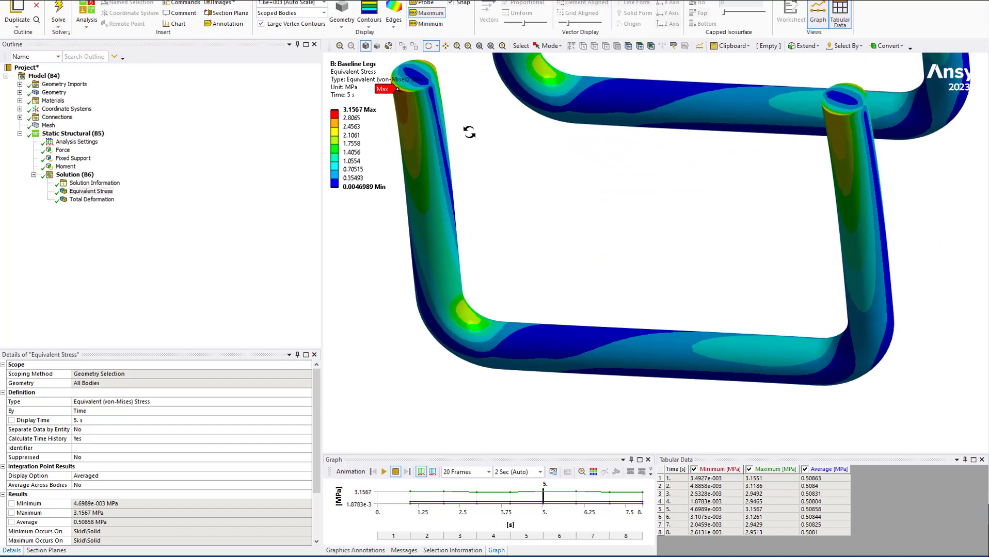
pyautogui.keyDown('ctrl'); pyautogui.moveTo(474, 136); pyautogui.dragTo(634, 265, button='middle'); pyautogui.keyUp('ctrl')
pyautogui.scroll(3, 634, 265)
pyautogui.keyDown('ctrl'); pyautogui.moveTo(562, 214); pyautogui.dragTo(604, 272, button='middle'); pyautogui.keyUp('ctrl')
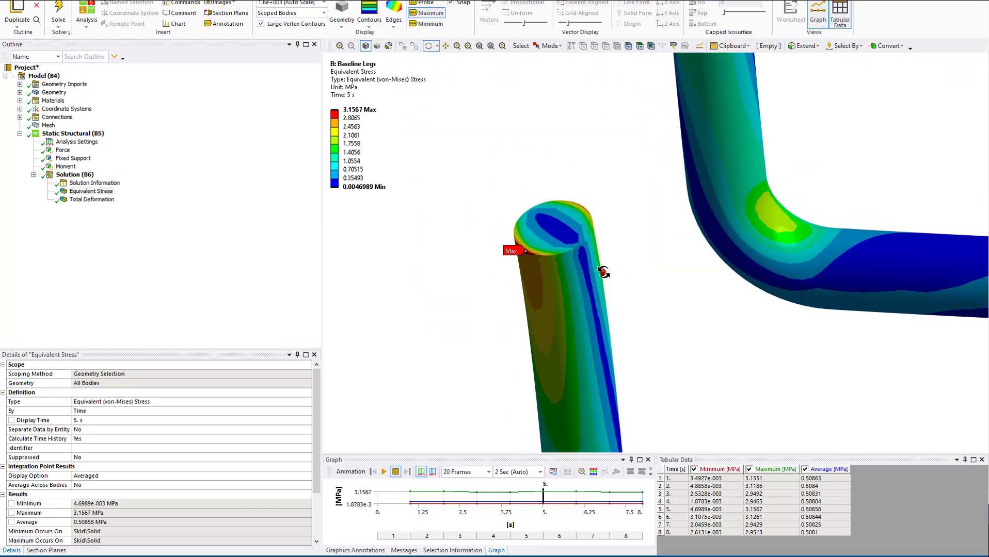
pyautogui.moveTo(603, 272); pyautogui.dragTo(616, 261)
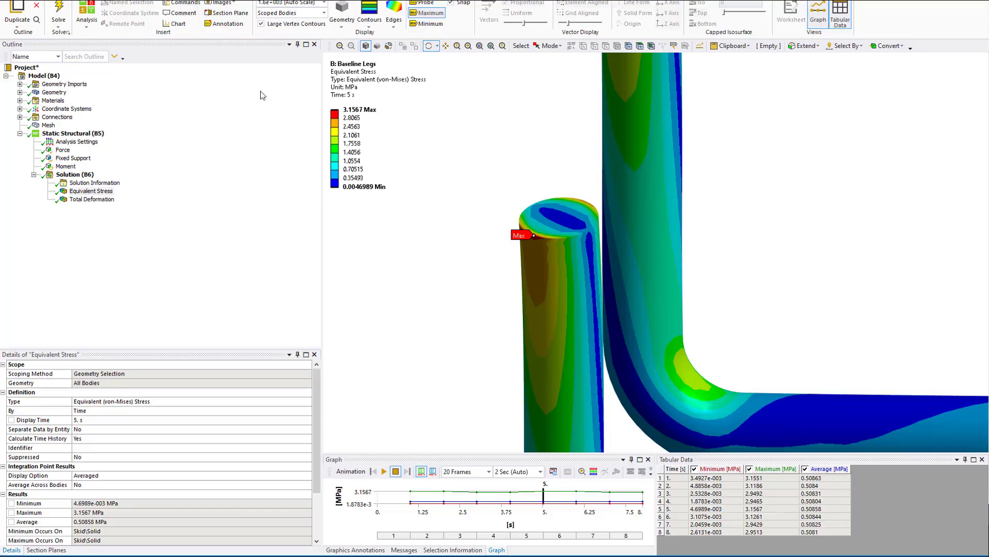
# Show the element edges on the baseline Equivalent Stress plot.
pyautogui.click(396, 22)
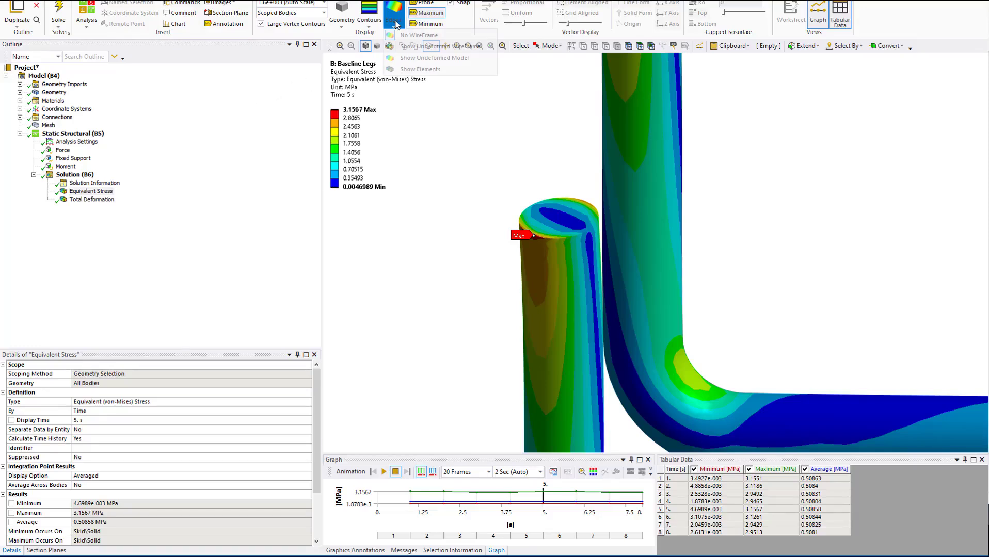
pyautogui.click(419, 69)
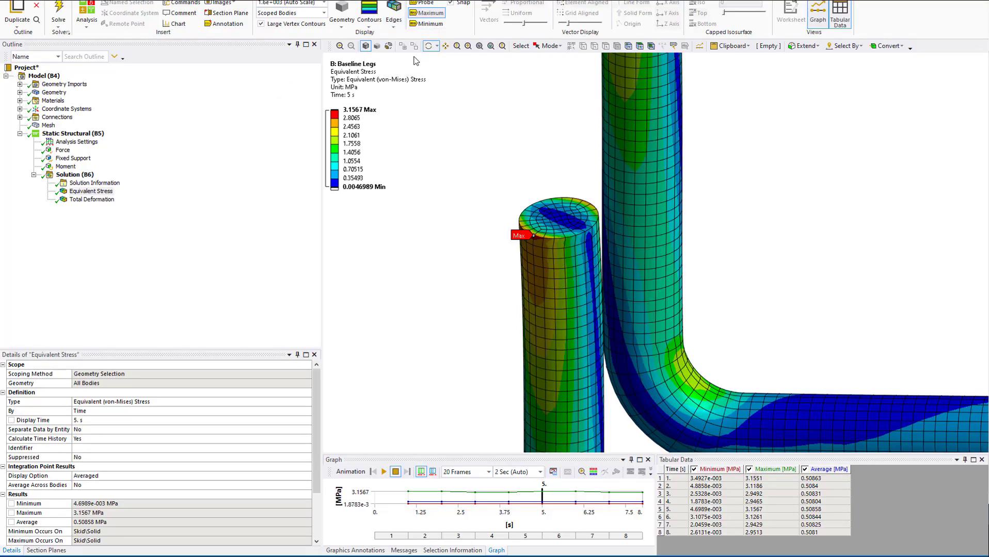
pyautogui.click(389, 30)
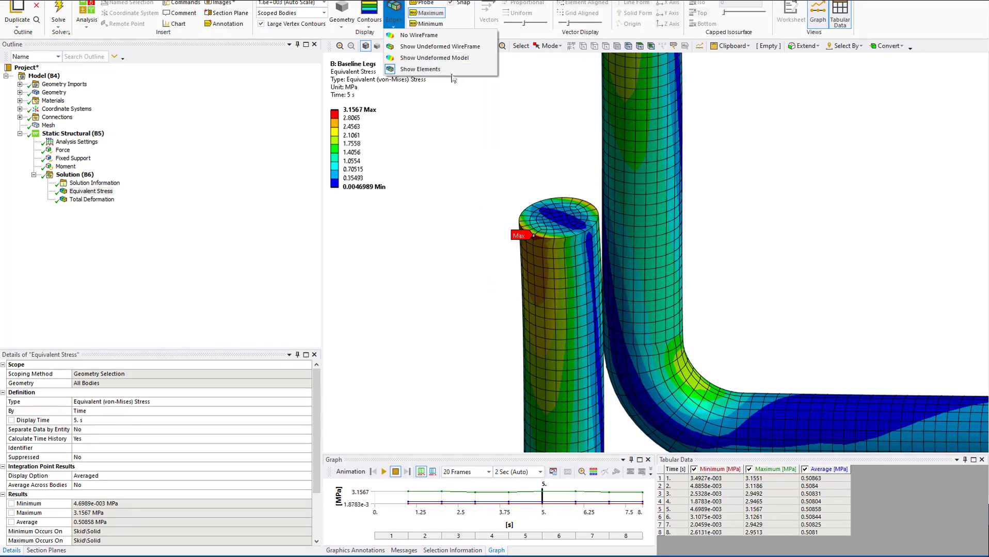
pyautogui.keyDown('ctrl'); pyautogui.moveTo(521, 179); pyautogui.dragTo(526, 198, button='middle'); pyautogui.keyUp('ctrl')
# Probe the equivalent stress at a node just below the maximum marker on the leg's fixed end and inspect the surrounding area.
pyautogui.click(426, 3)
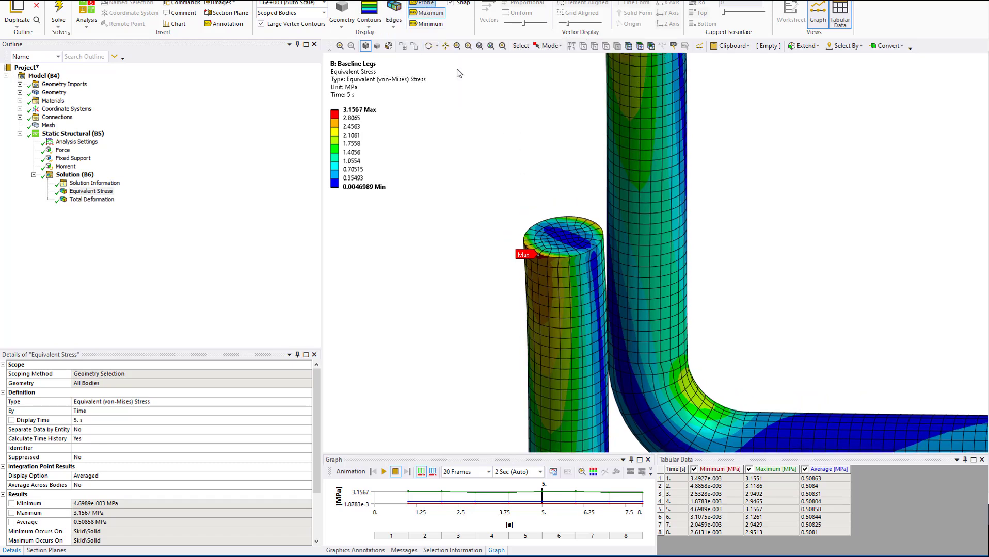
pyautogui.moveTo(526, 269); pyautogui.dragTo(546, 268, button='middle')
pyautogui.scroll(5, 546, 268)
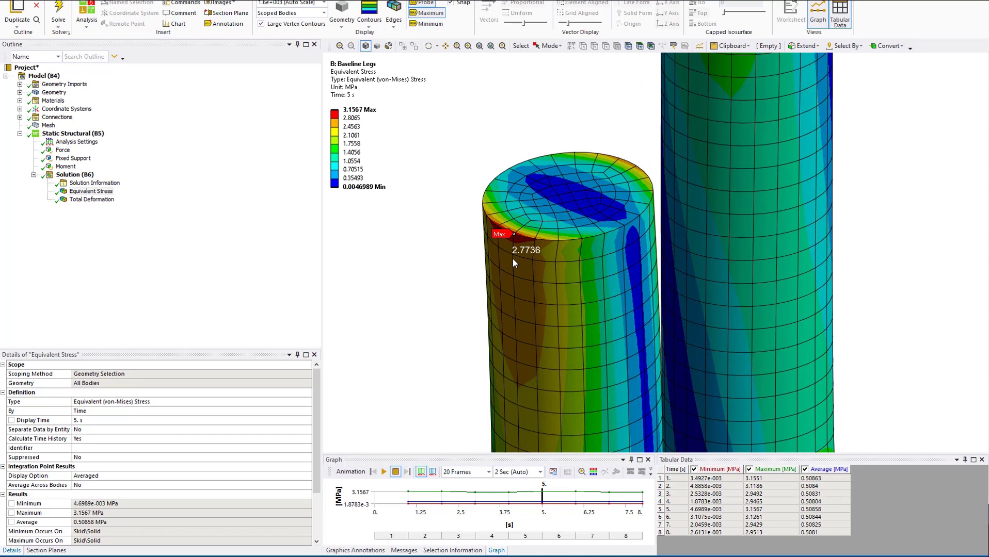
pyautogui.click(512, 260)
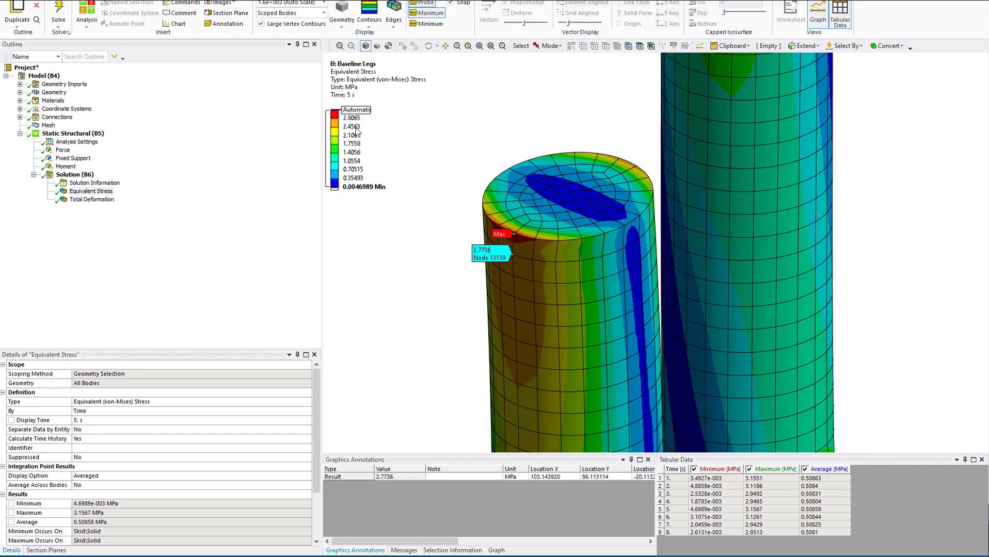
pyautogui.scroll(5, 587, 308)
pyautogui.scroll(-6, 587, 308)
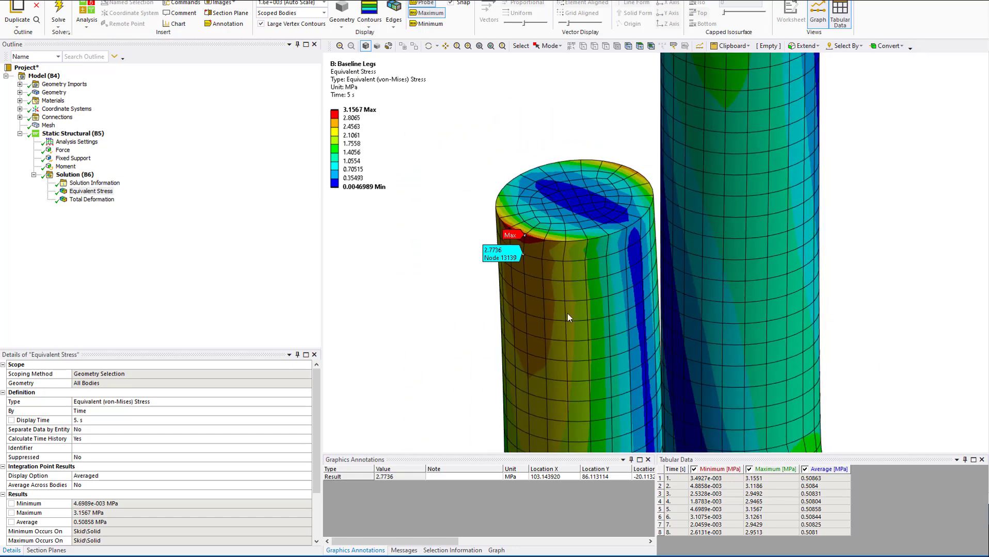
pyautogui.scroll(-2, 527, 294)
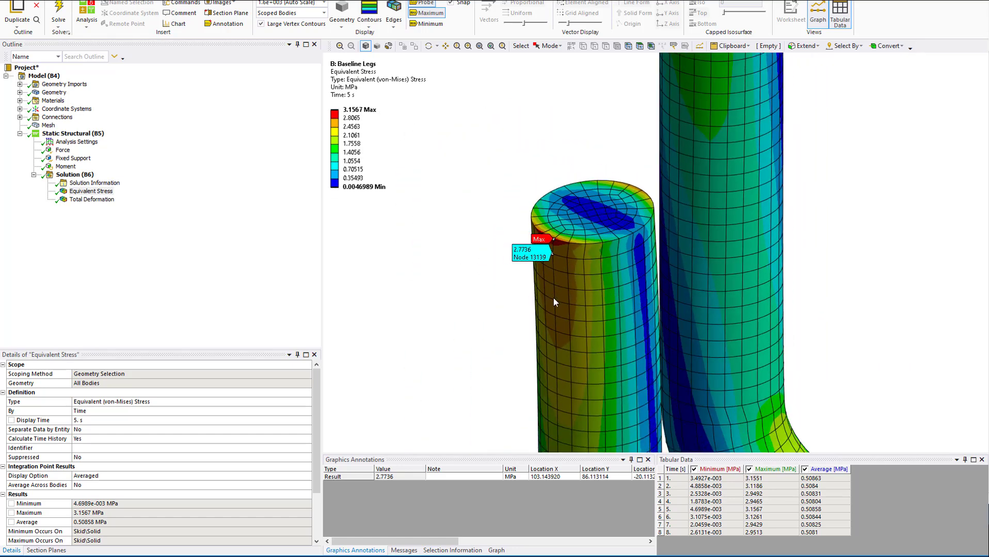
pyautogui.scroll(3, 511, 255)
pyautogui.scroll(-6, 508, 258)
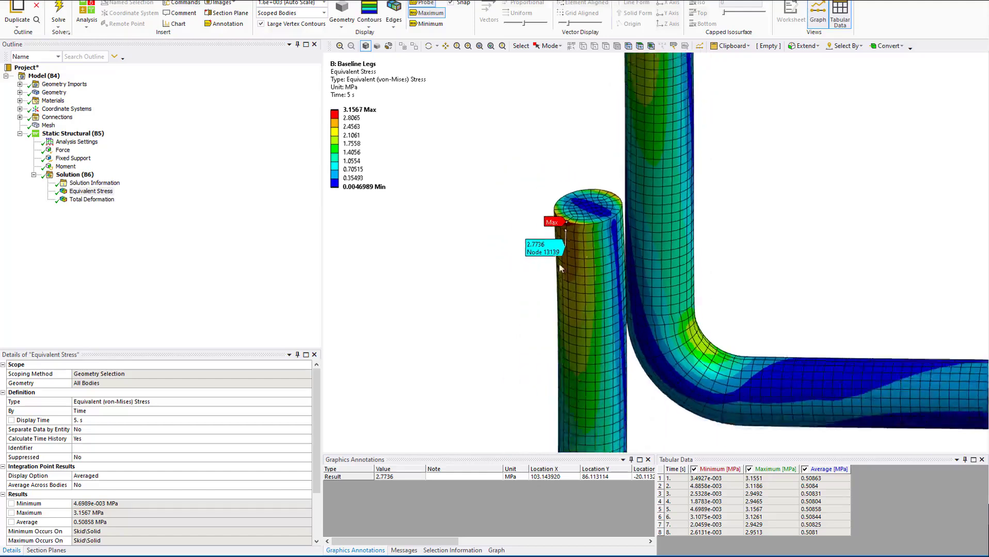
pyautogui.keyDown('ctrl'); pyautogui.moveTo(663, 279); pyautogui.dragTo(614, 224, button='middle'); pyautogui.keyUp('ctrl')
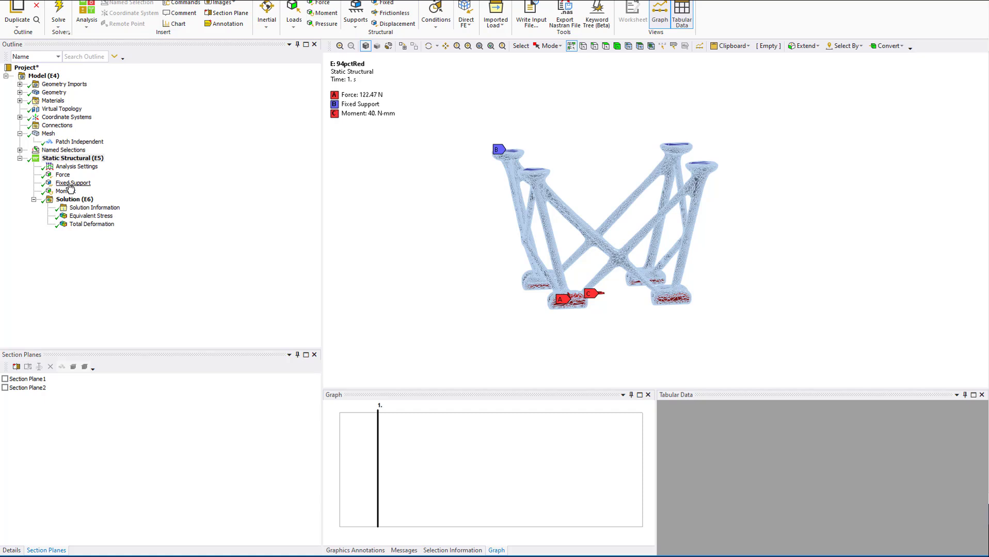
# Check the Force load on the 94pctRed model and display its Equivalent Stress result with the result details.
pyautogui.click(87, 217)
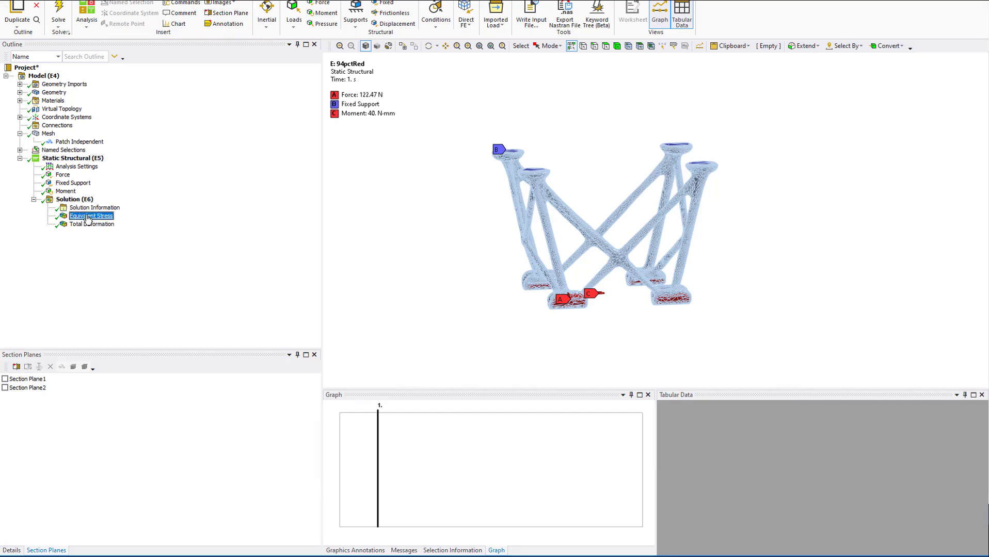
pyautogui.click(62, 175)
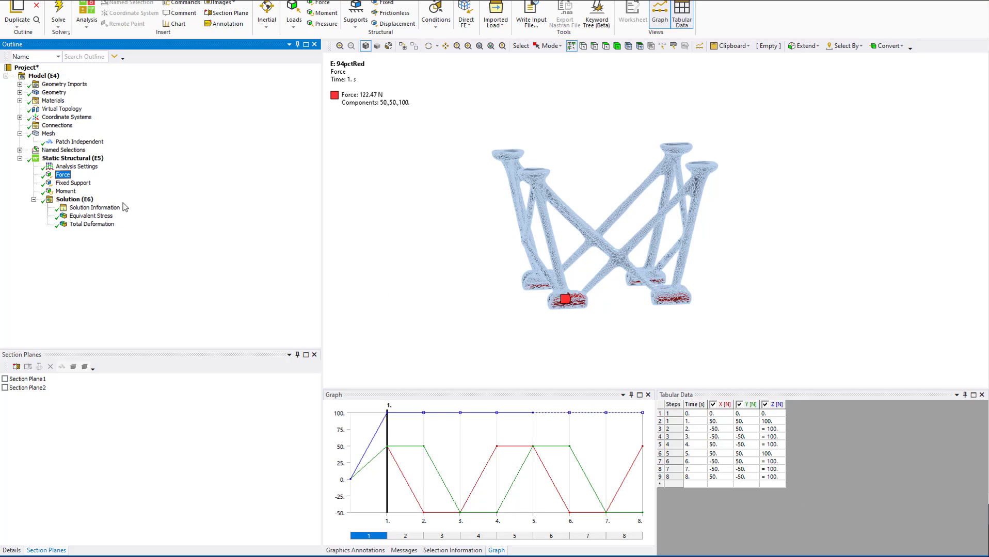
pyautogui.click(85, 219)
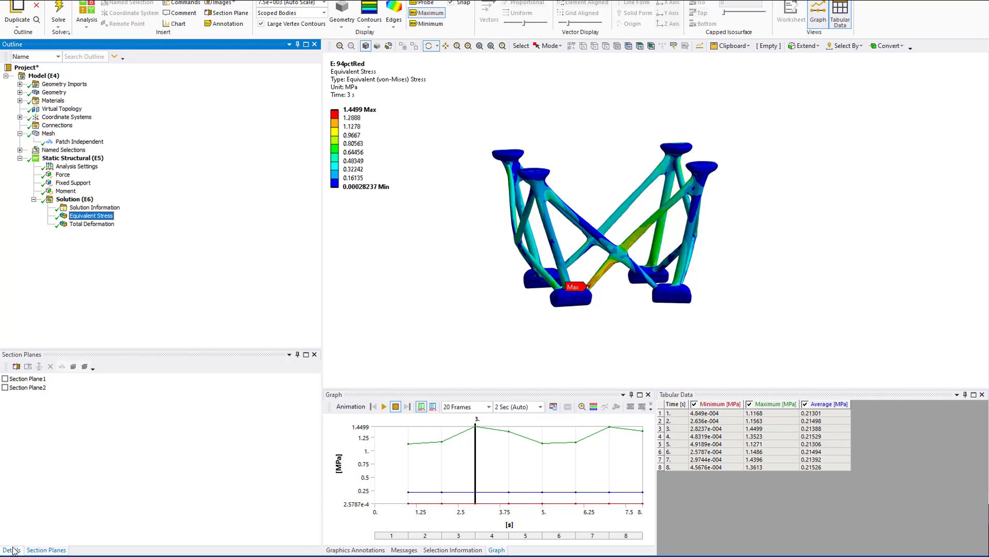
pyautogui.click(11, 551)
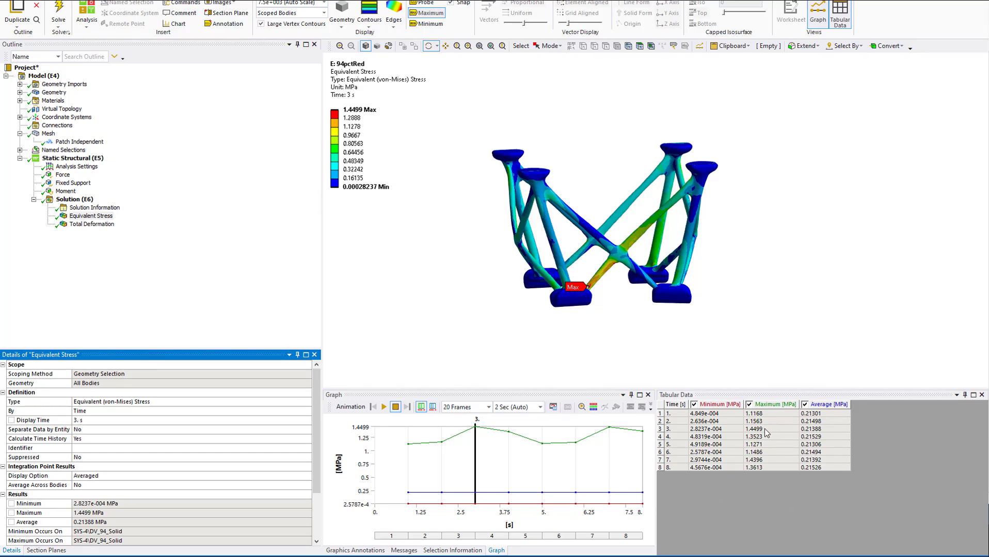
# Examine the equivalent stress around the maximum where the diagonal strut meets the foot, and along the crossing struts.
pyautogui.scroll(6, 603, 320)
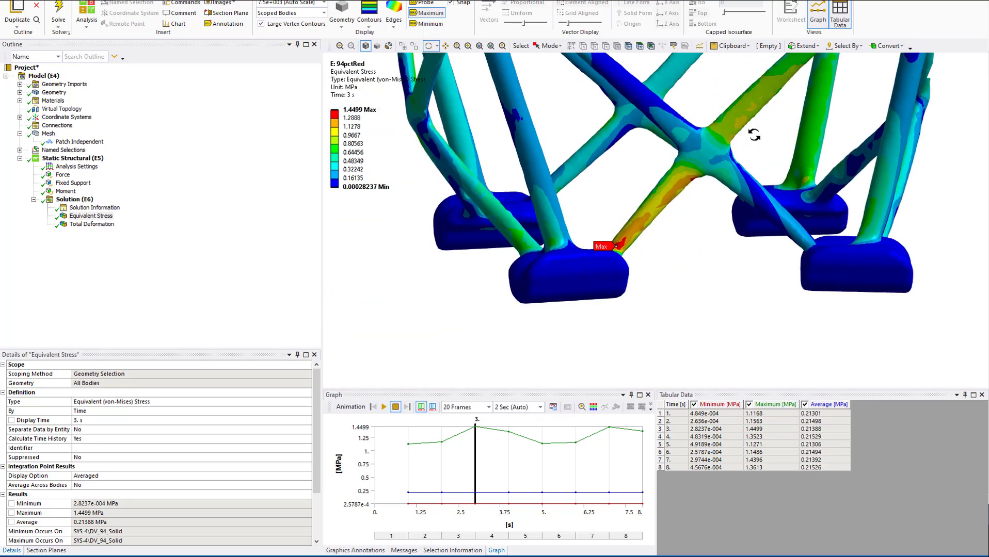
pyautogui.moveTo(754, 135); pyautogui.dragTo(767, 295, button='middle')
pyautogui.scroll(2, 767, 295)
pyautogui.scroll(-5, 767, 295)
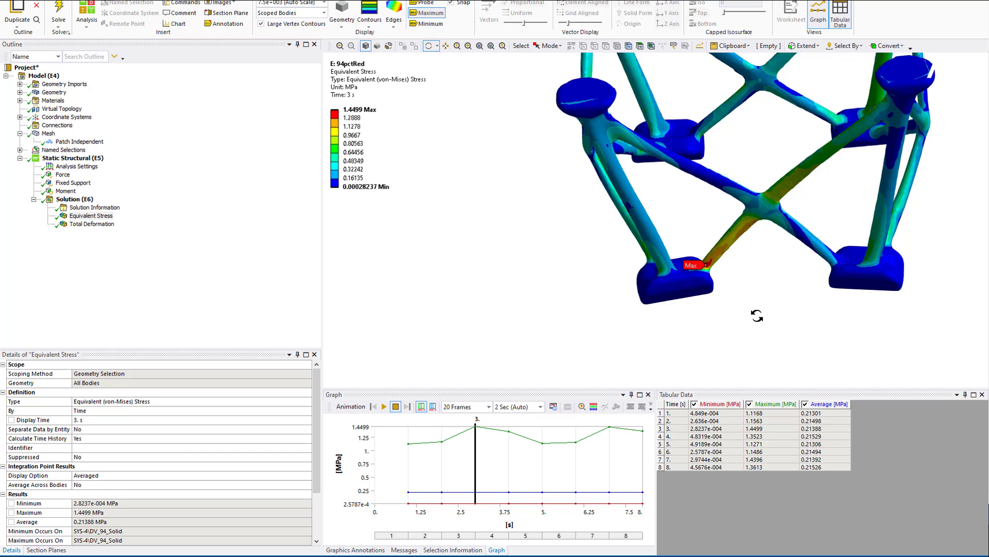
pyautogui.scroll(5, 723, 266)
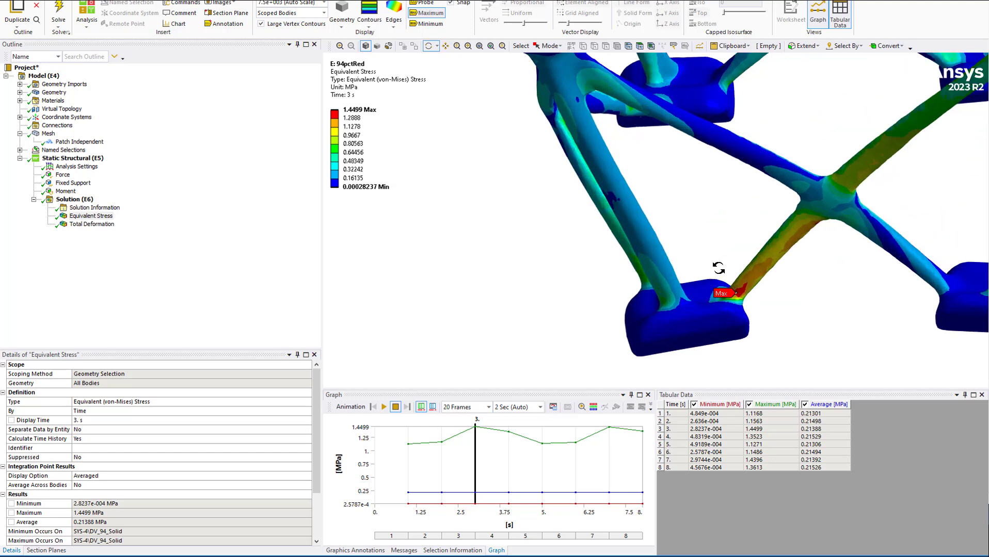
pyautogui.moveTo(634, 243); pyautogui.dragTo(555, 185)
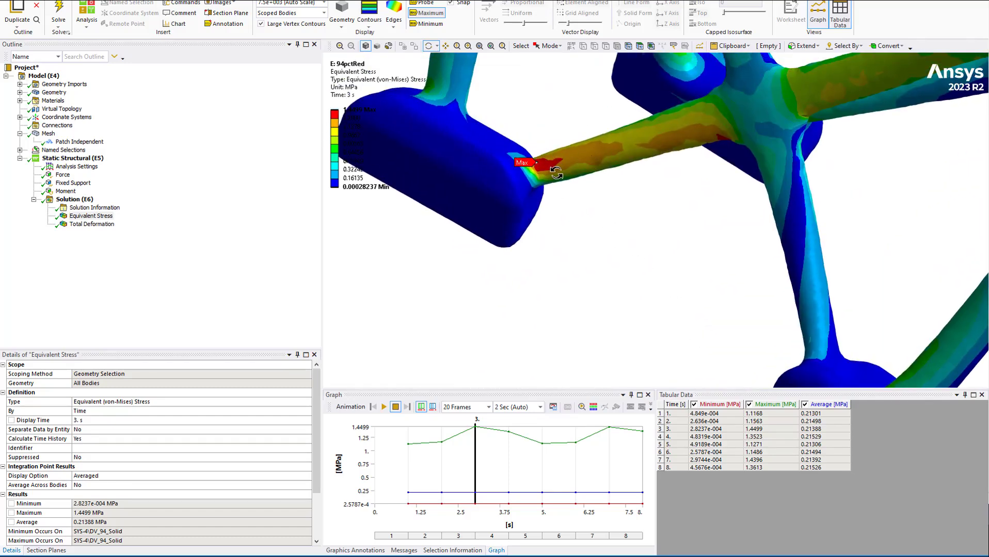
pyautogui.scroll(3, 552, 173)
pyautogui.scroll(-5, 490, 178)
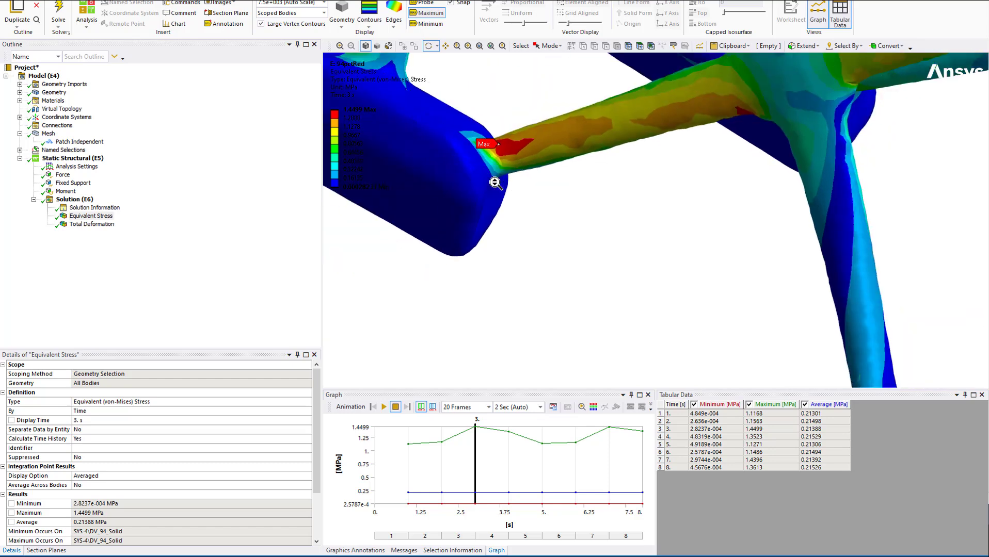
pyautogui.moveTo(664, 186); pyautogui.dragTo(683, 245)
pyautogui.scroll(3, 683, 246)
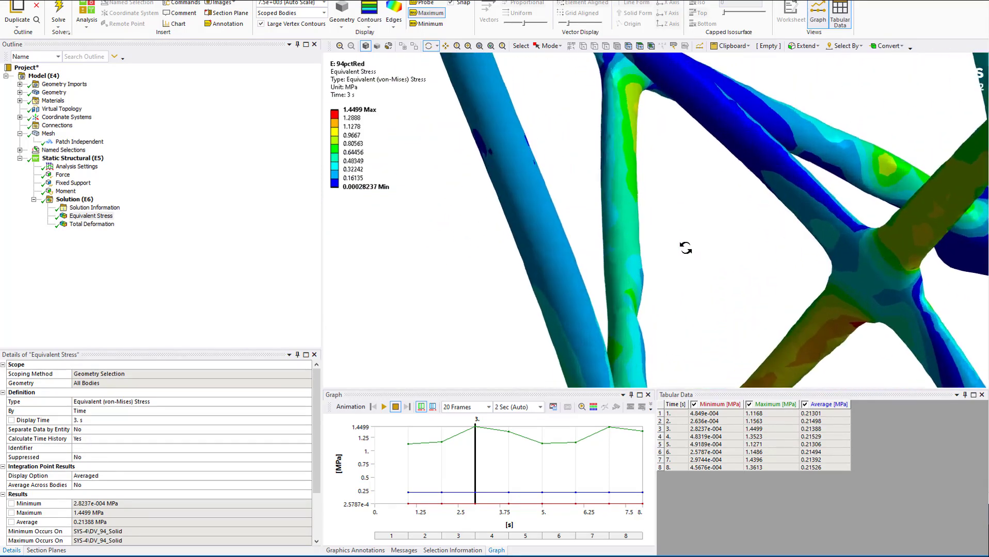
pyautogui.scroll(-6, 685, 249)
pyautogui.keyDown('ctrl'); pyautogui.moveTo(727, 269); pyautogui.dragTo(624, 169, button='middle'); pyautogui.keyUp('ctrl')
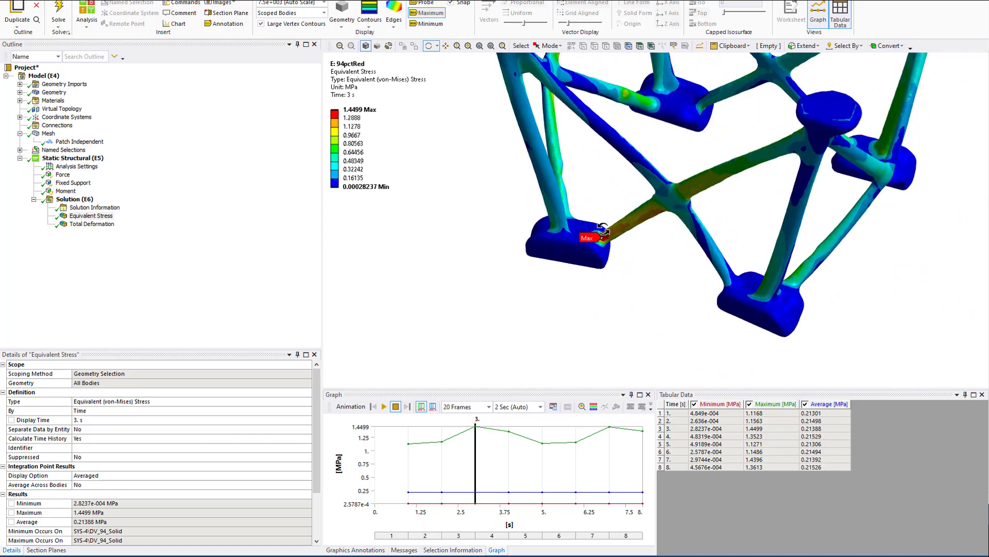
# Display the 94pctRed Total Deformation result and examine the deformation at the strut crossings across the whole model.
pyautogui.click(88, 225)
pyautogui.scroll(4, 685, 172)
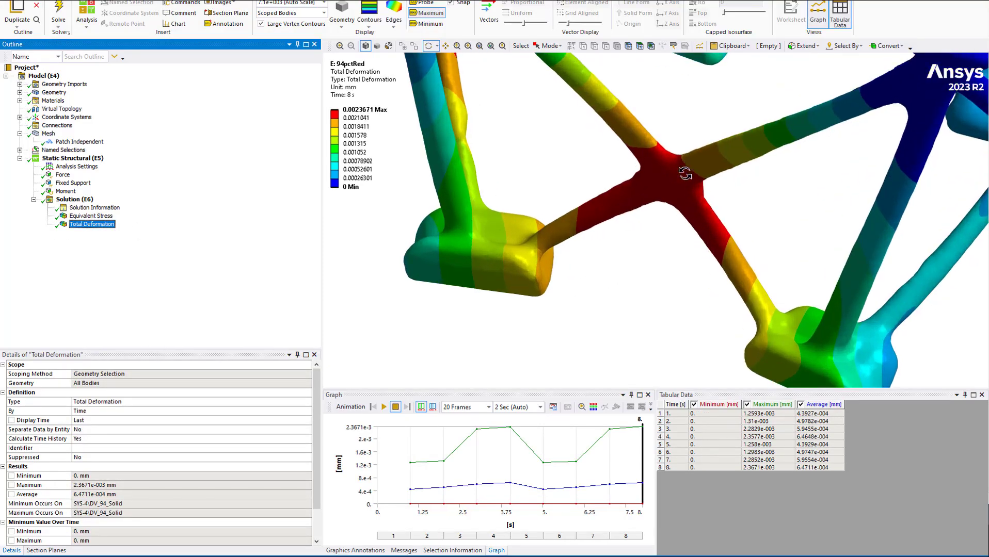
pyautogui.scroll(-5, 650, 187)
pyautogui.scroll(-3, 651, 186)
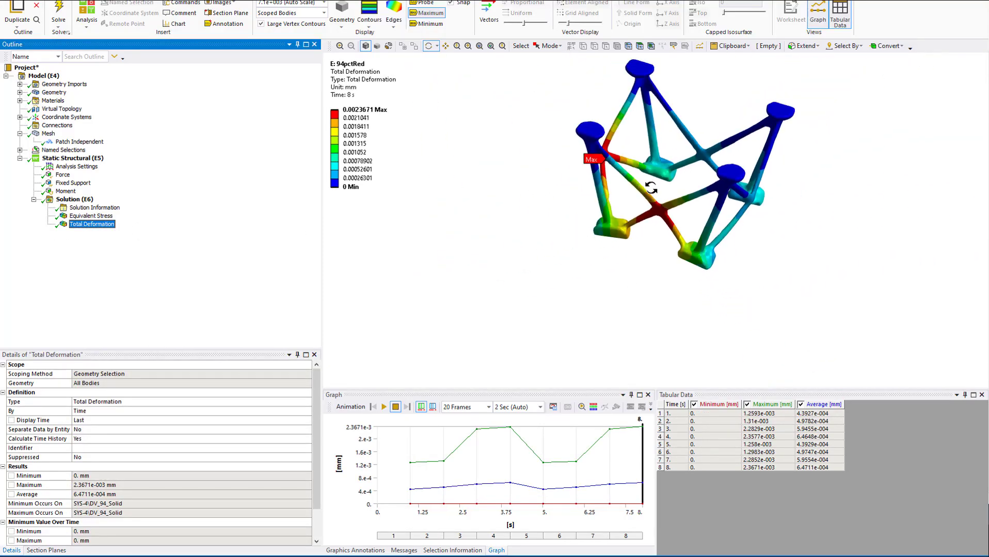
pyautogui.moveTo(651, 188); pyautogui.dragTo(672, 192)
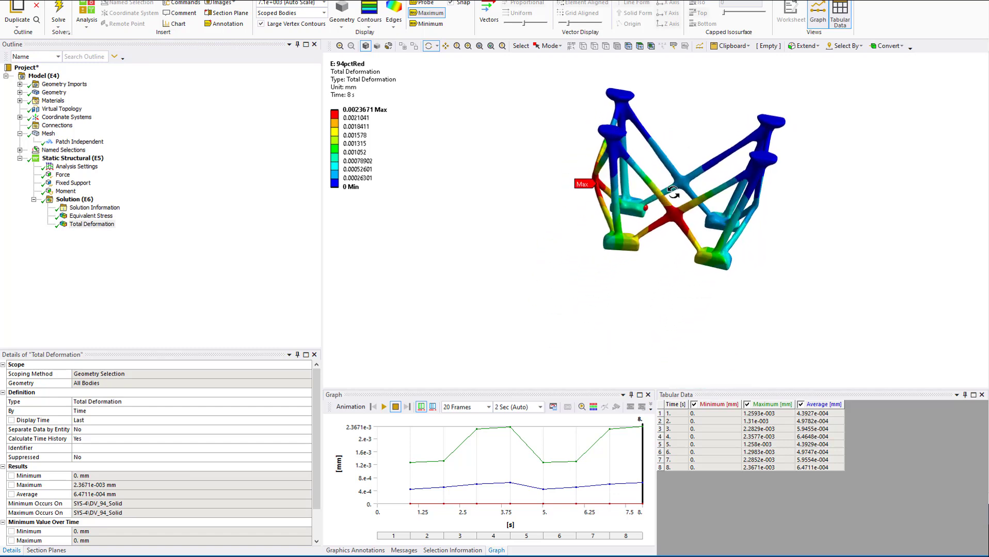